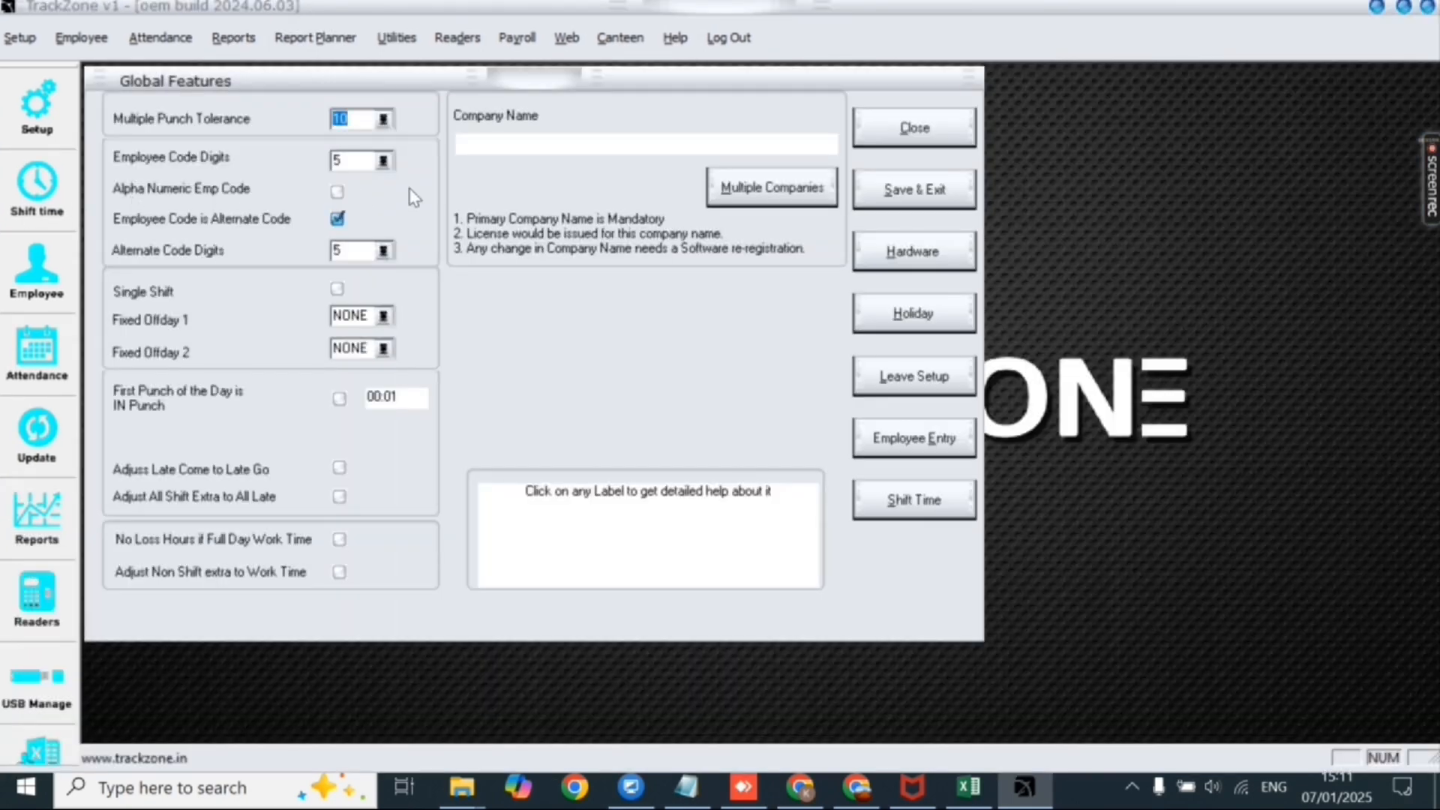
- Enter IN4 as the company name in Global Features and close the form
click(462, 150)
text(IN4)
click(934, 125)
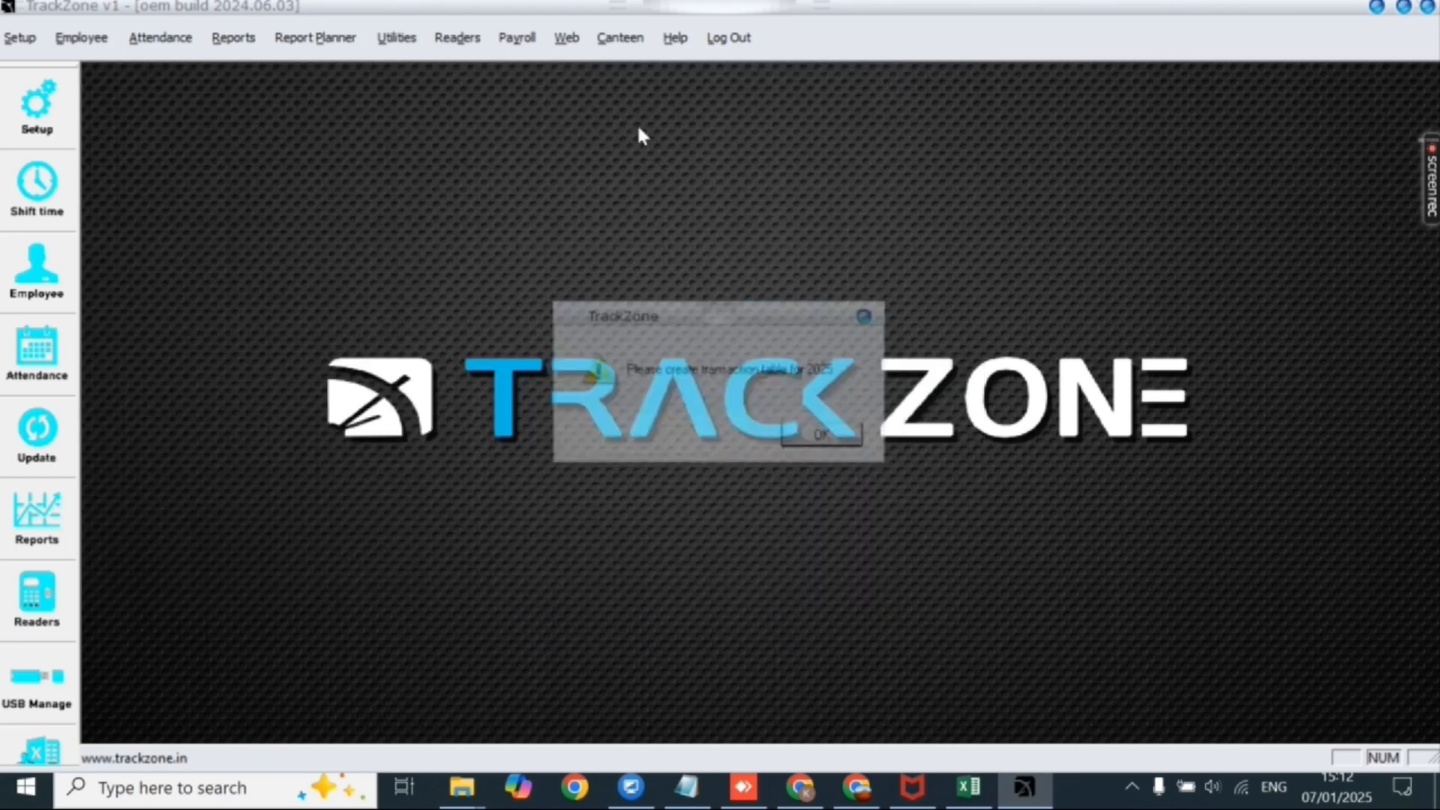
- Create the transaction tables for the year 2025 and close Year End Operations
click(827, 443)
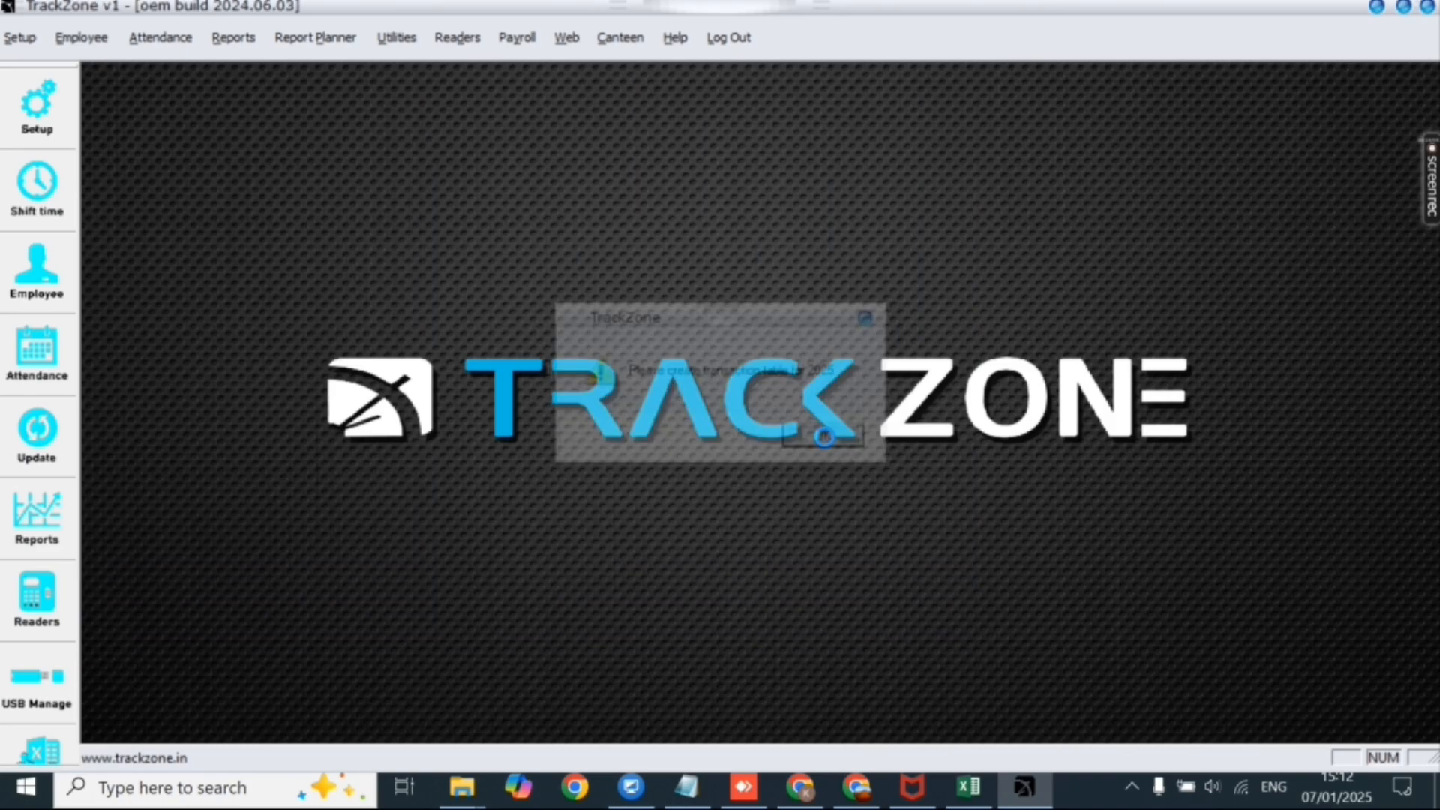
click(517, 196)
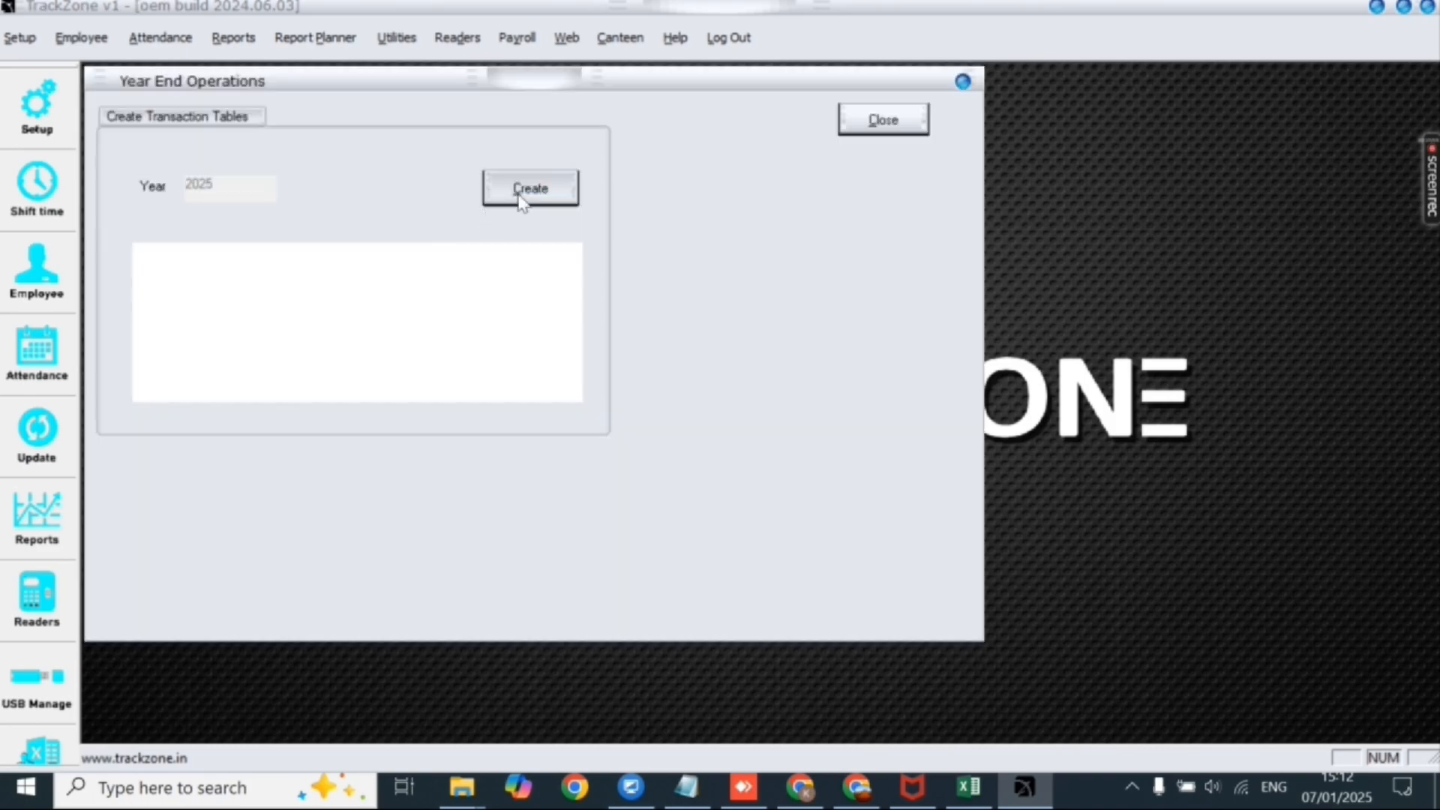
click(885, 121)
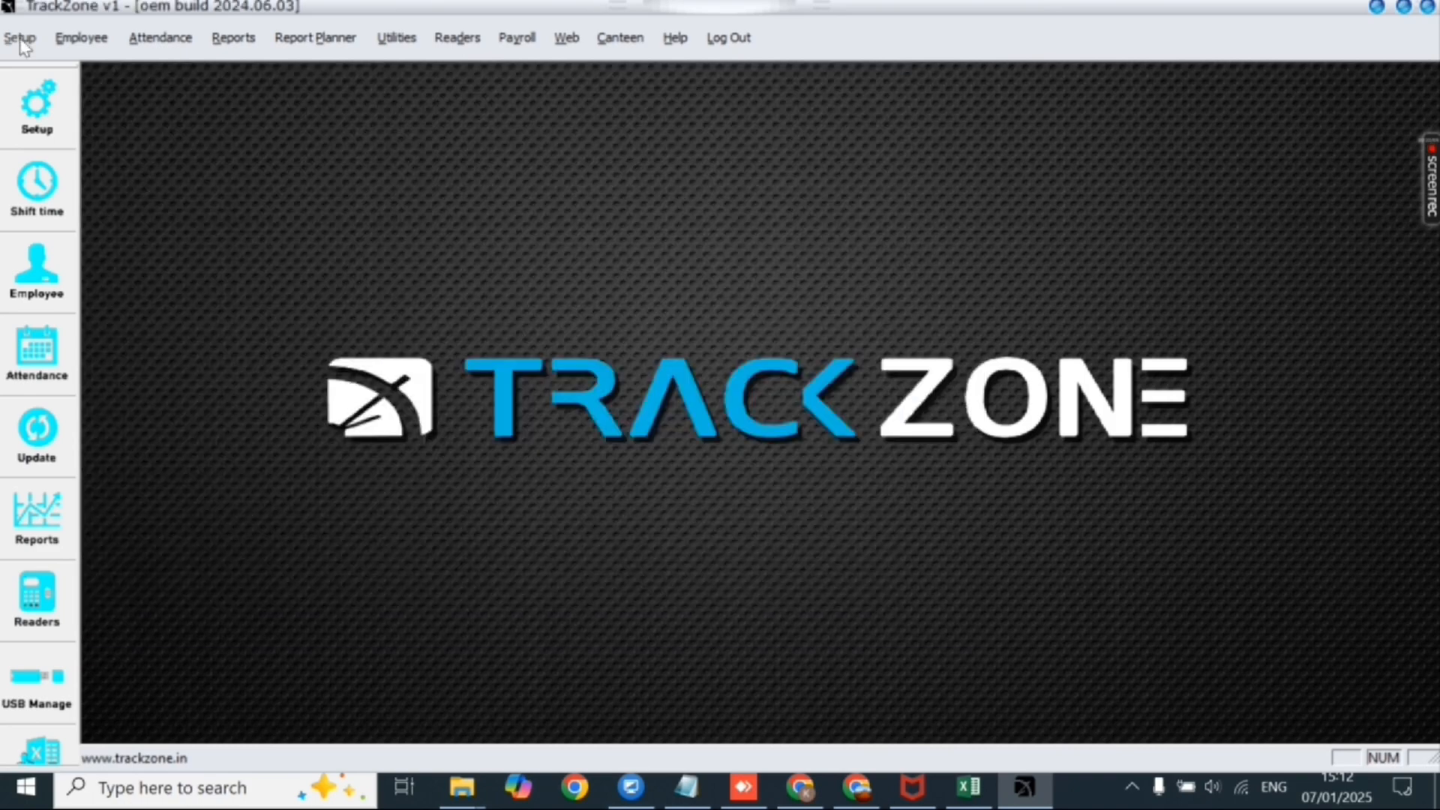
- Reopen Global Features and set the Multiple Punch Tolerance to 5
click(20, 39)
click(112, 354)
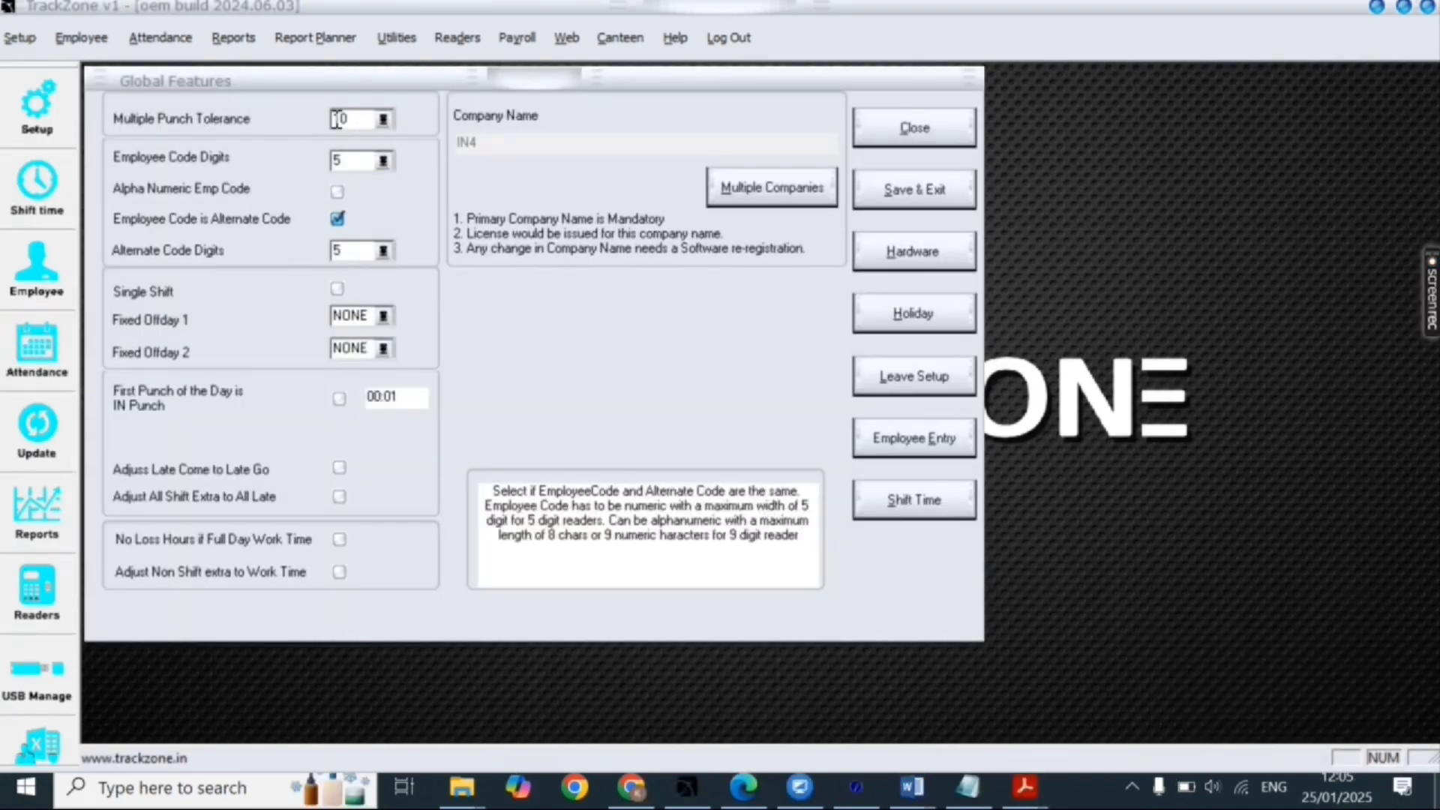
click(382, 120)
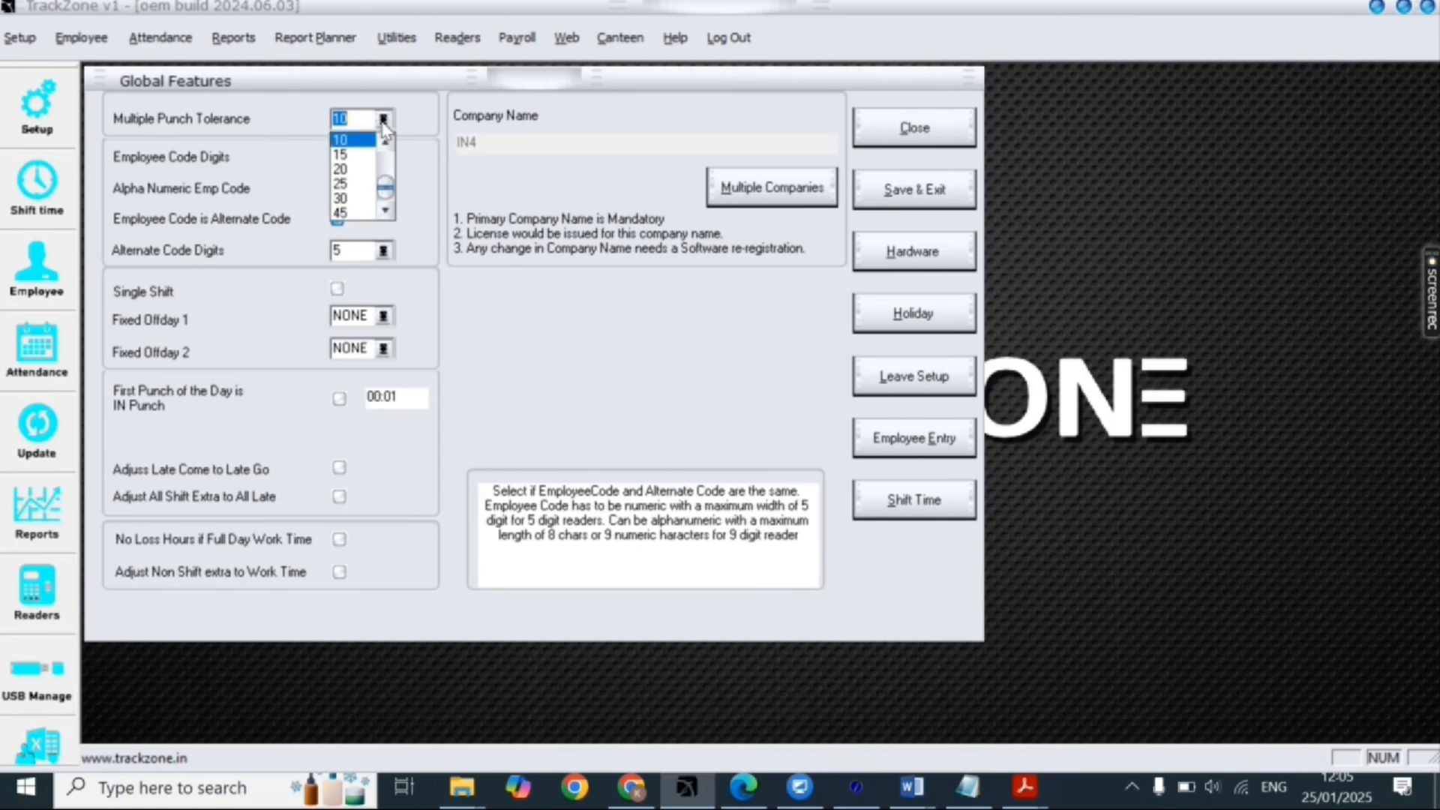
scroll(360, 173, up, 2)
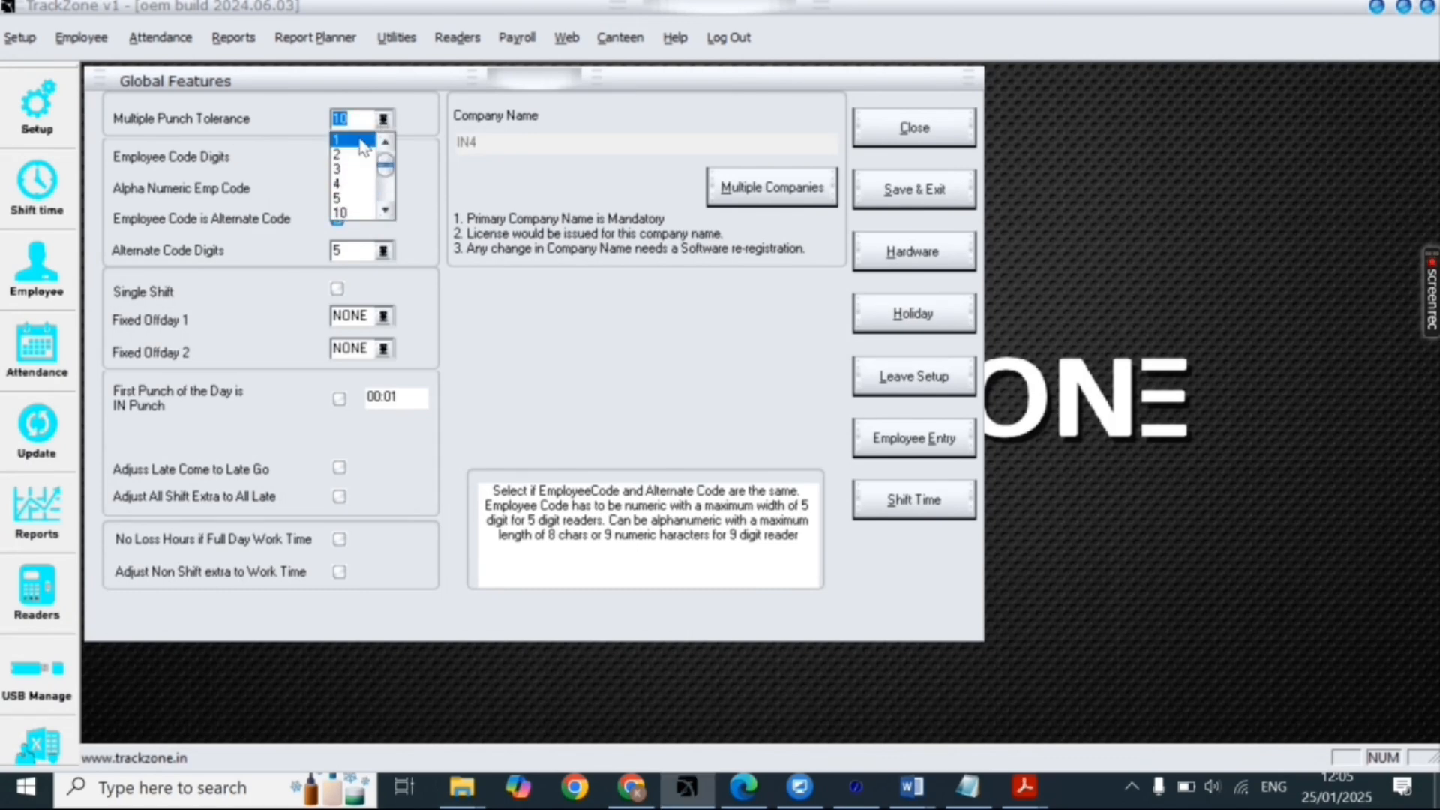
click(359, 199)
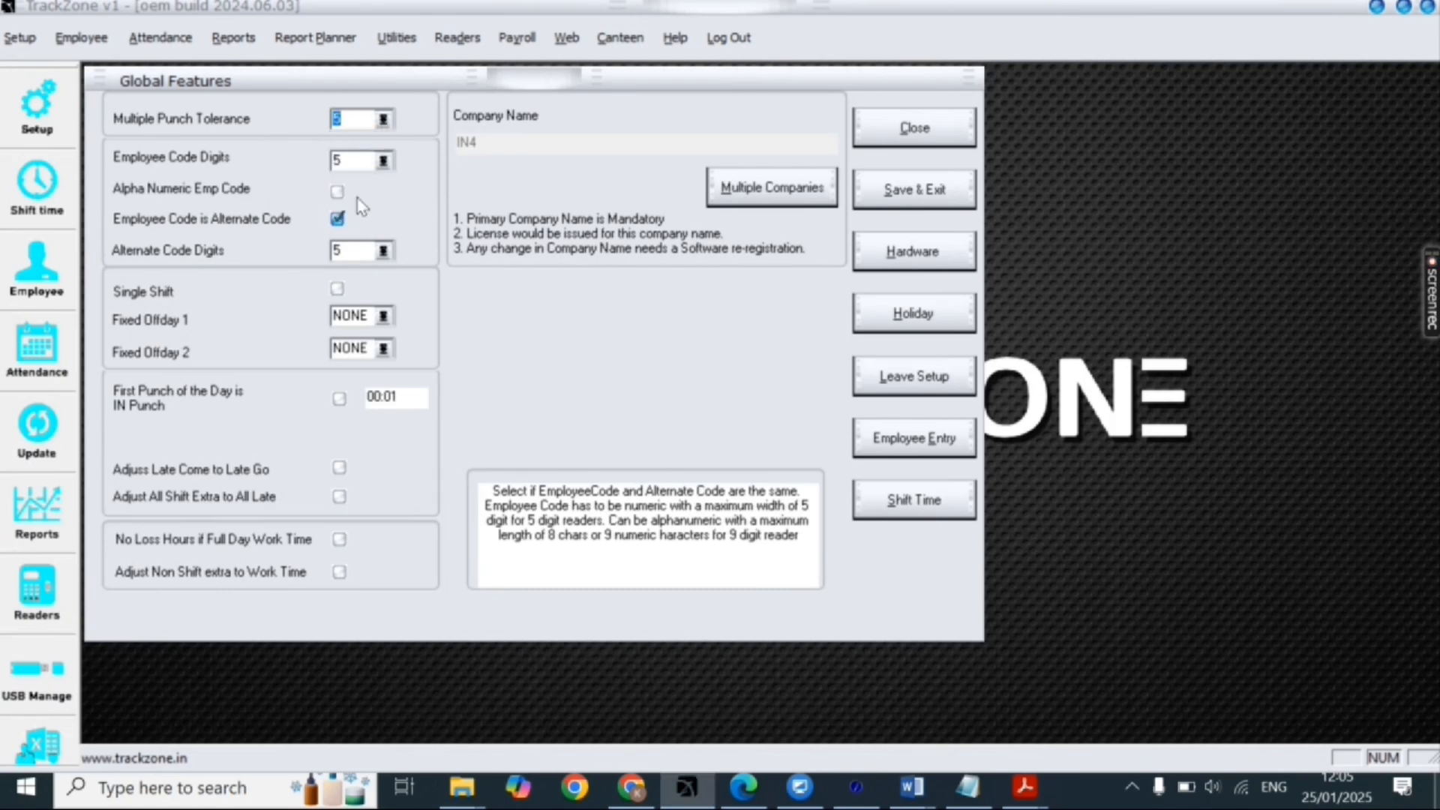
- Examine the available options for Multiple Punch Tolerance, Employee Code Digits and Alternate Code Digits
click(332, 113)
double_click(335, 118)
click(382, 119)
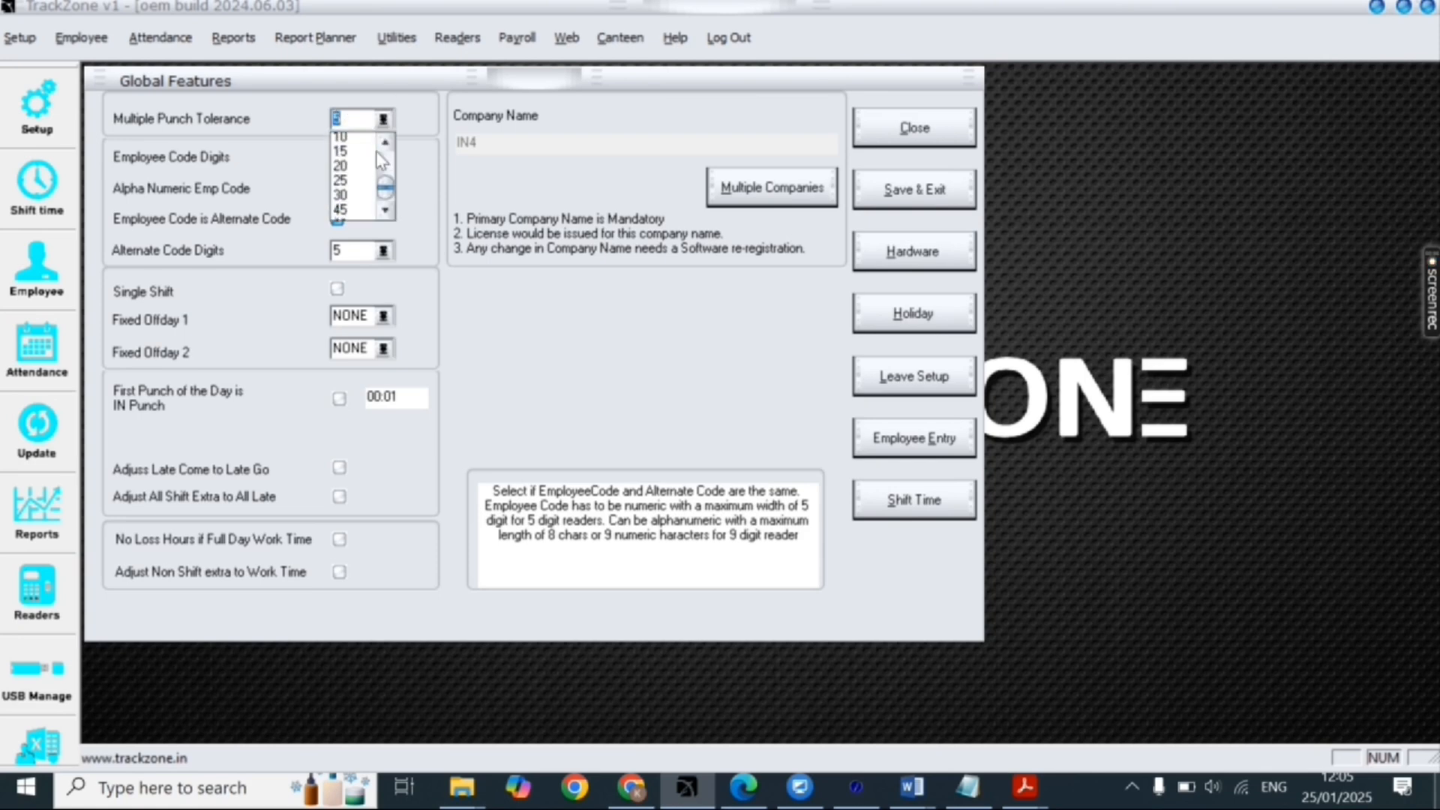
click(248, 185)
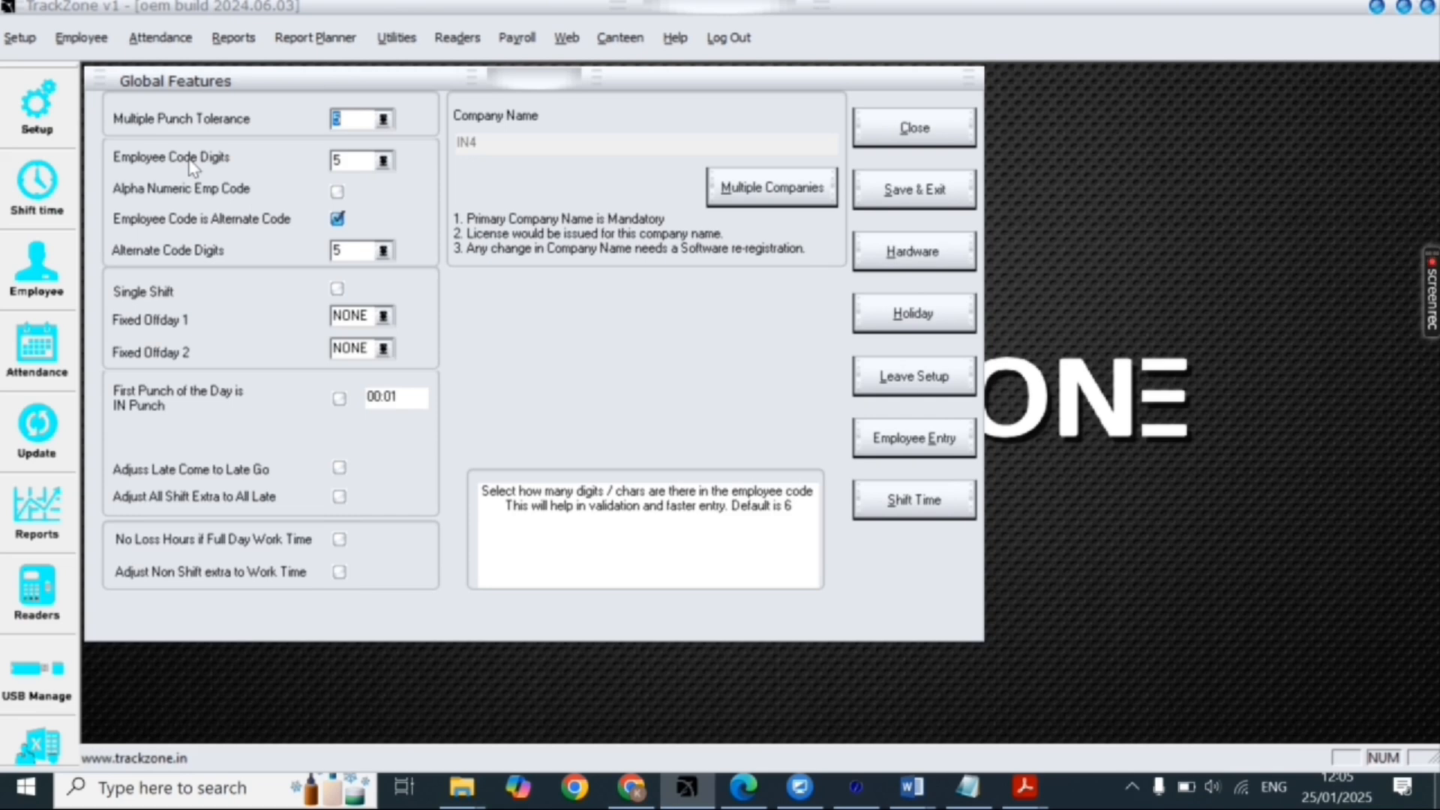
click(383, 162)
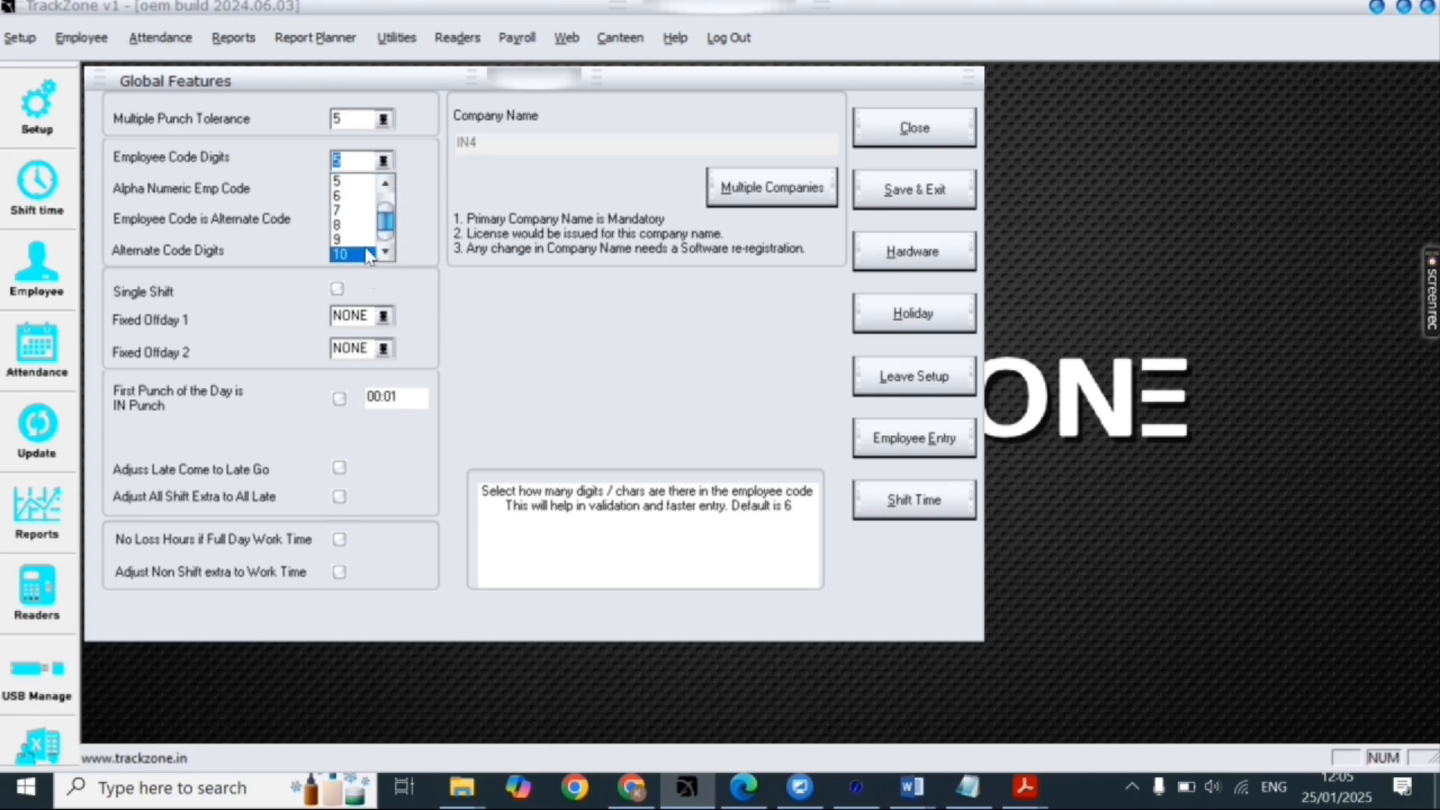
click(366, 250)
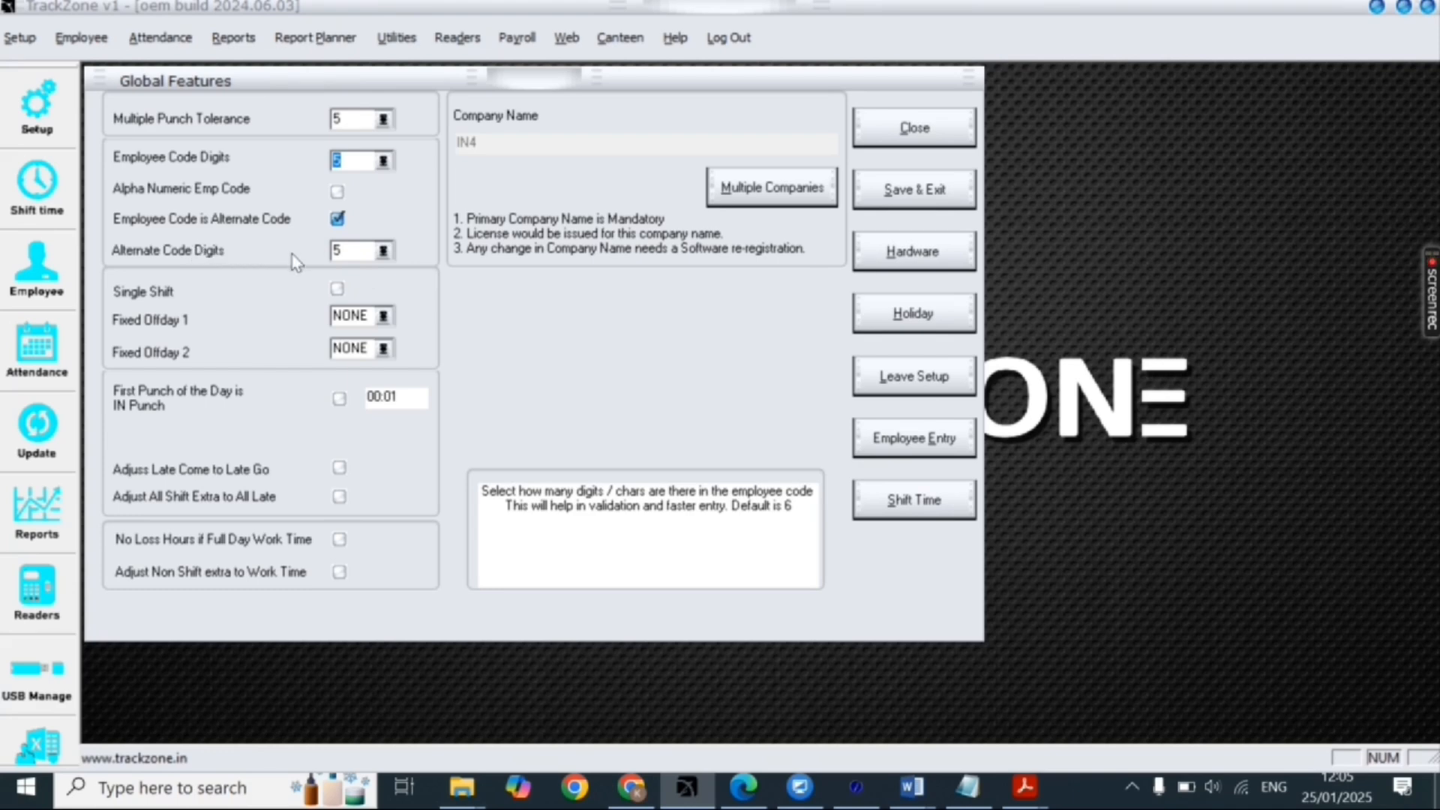
click(383, 251)
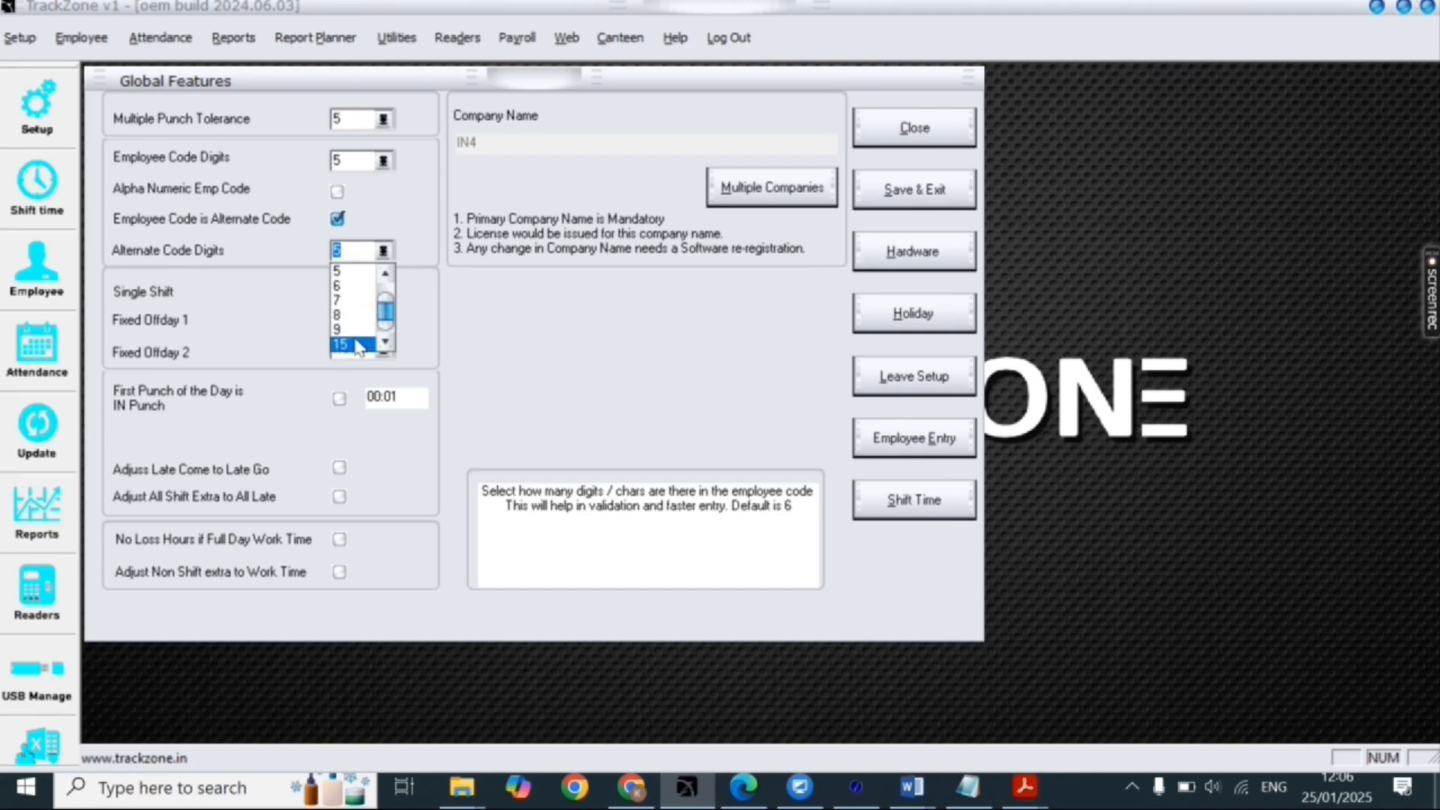
click(453, 283)
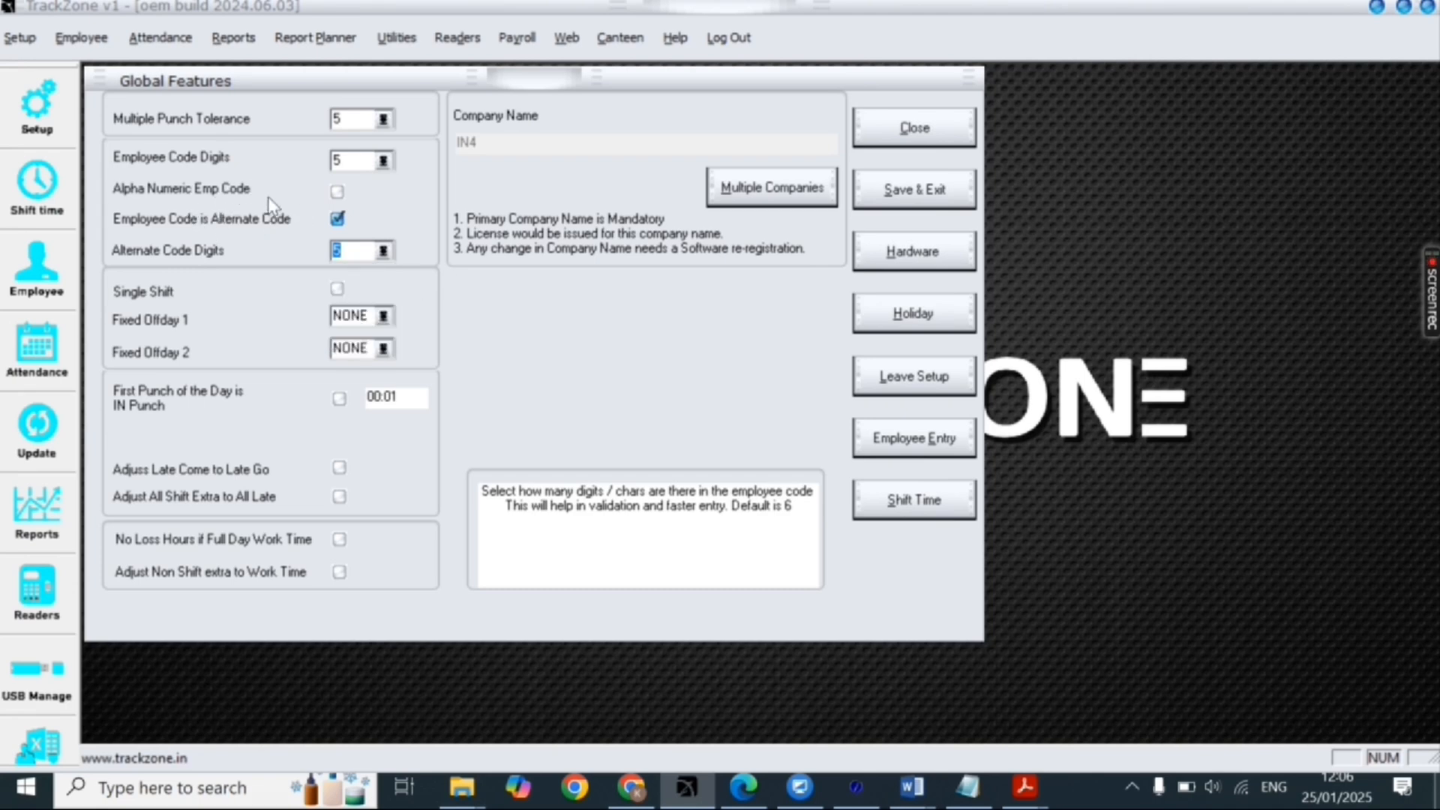
mouse_move(225, 196)
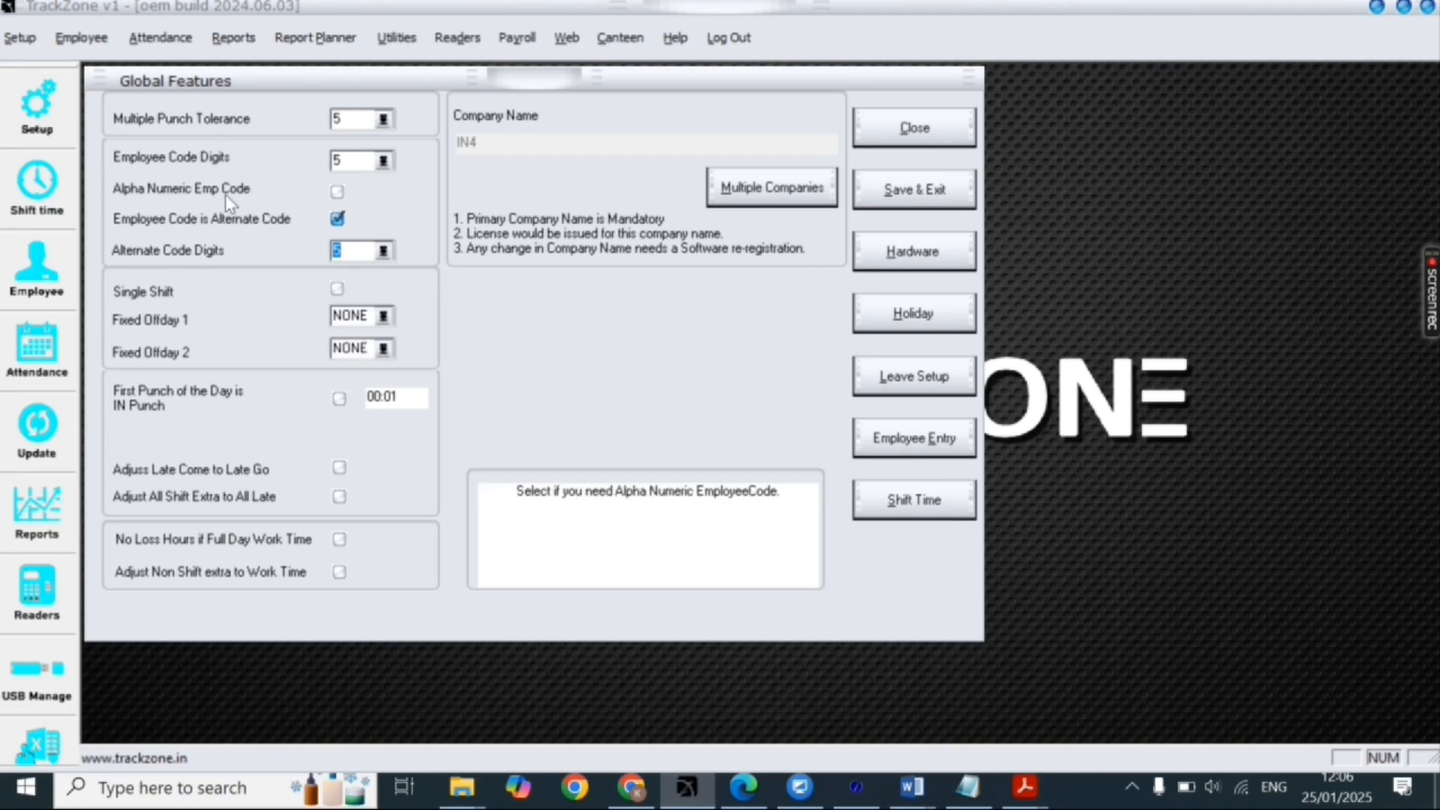
click(337, 219)
click(338, 194)
click(337, 219)
- Enable Single Shift and set Fixed Offday 1 to SUN
mouse_move(168, 303)
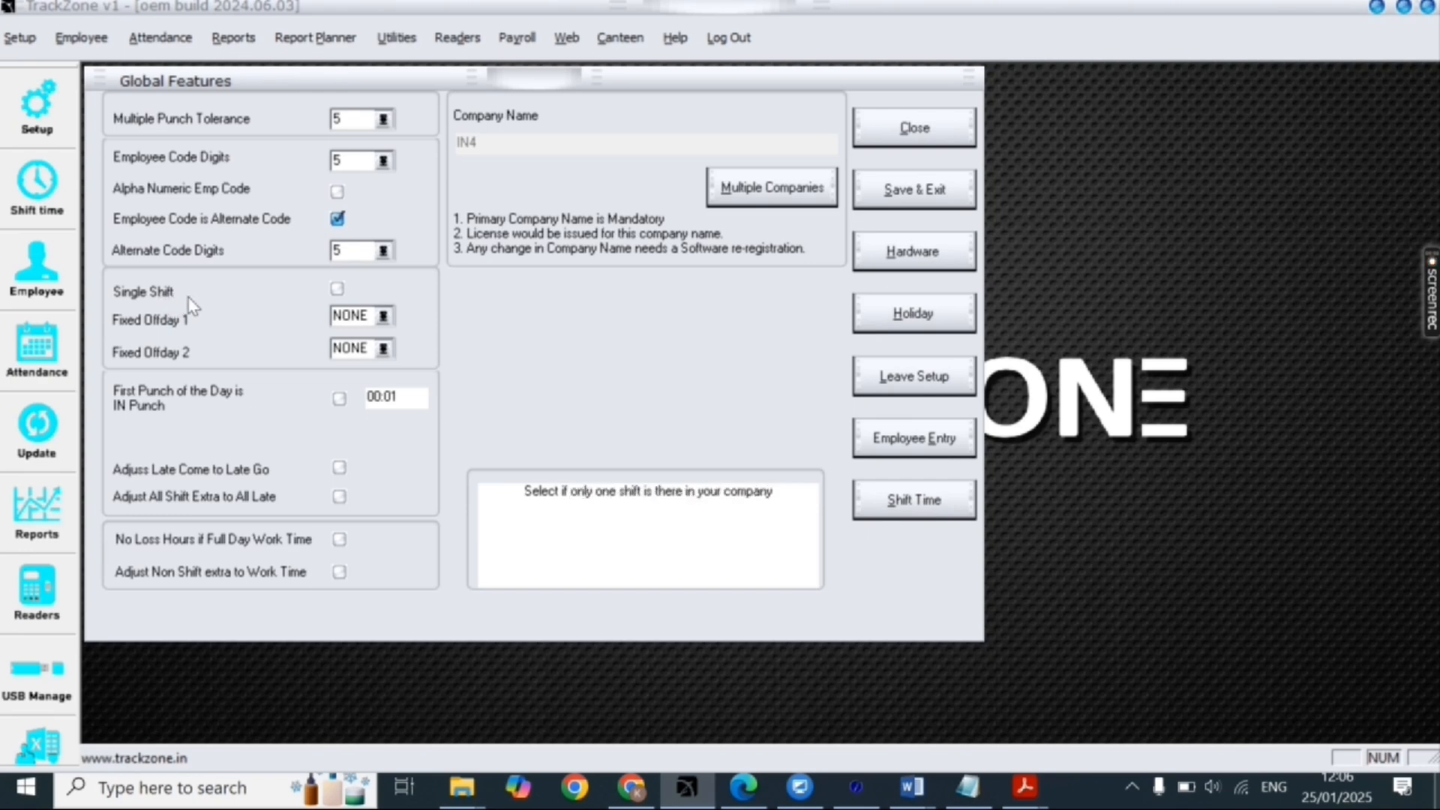
click(338, 290)
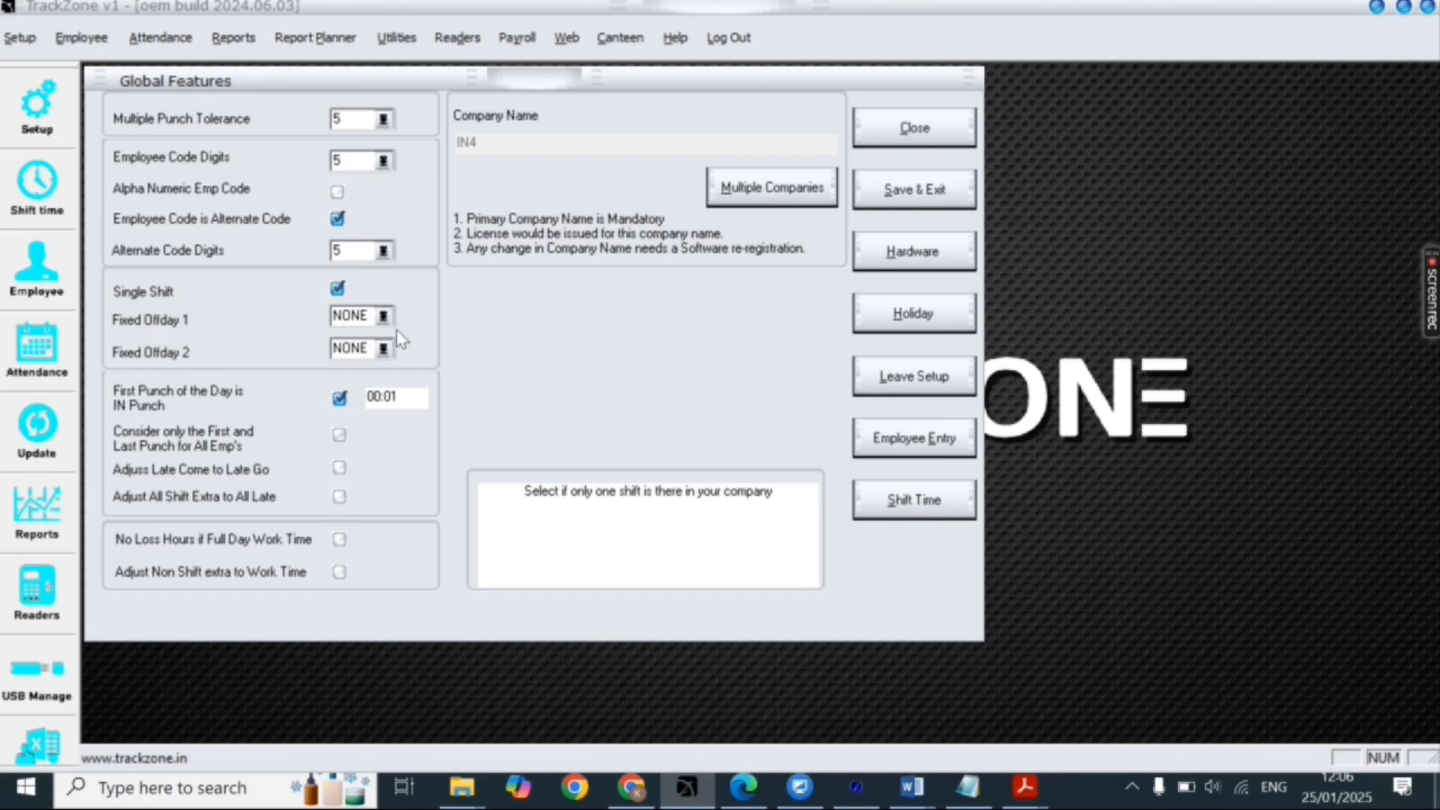
click(178, 325)
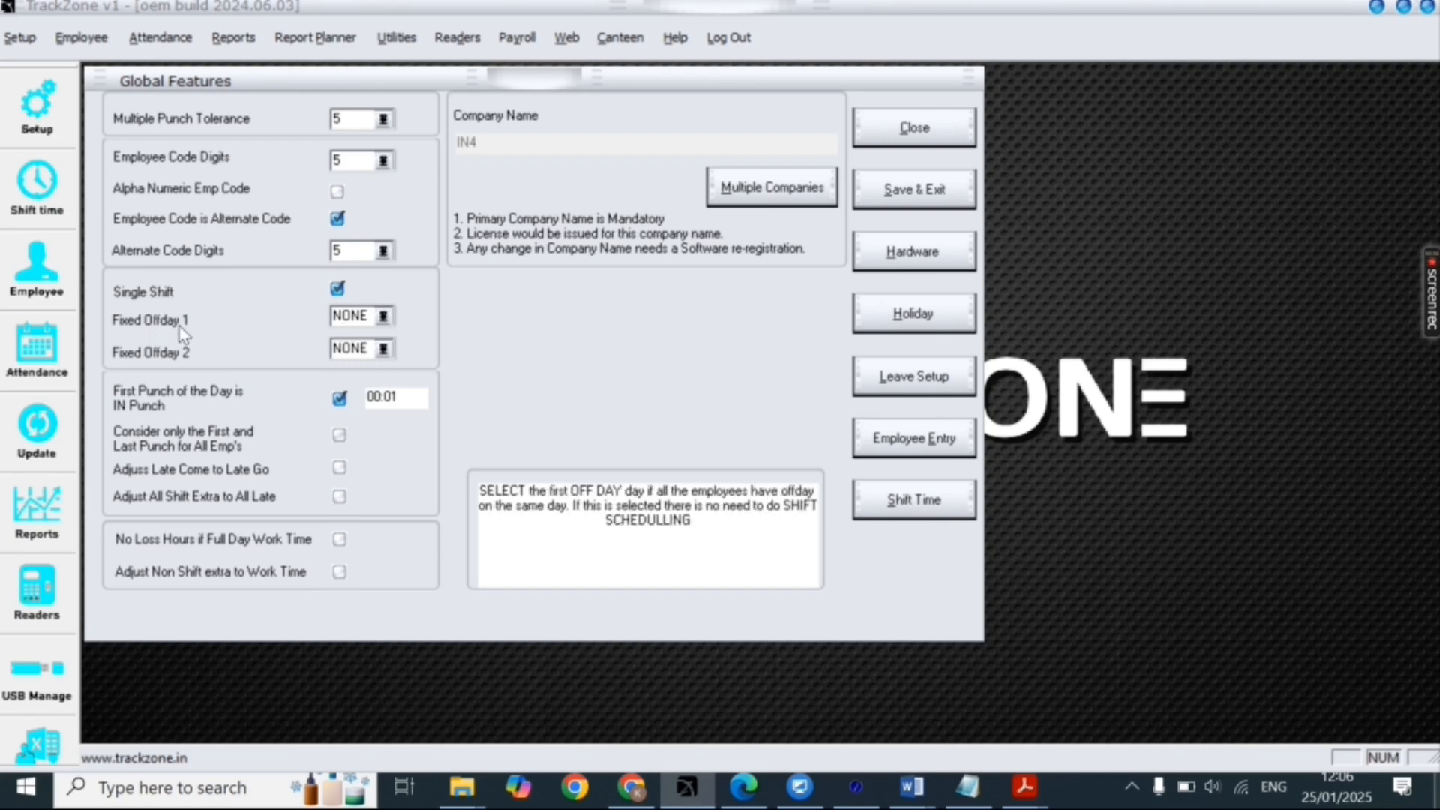
click(383, 316)
click(343, 335)
- Set Fixed Offday 2 to SAT as the second weekly off day
click(180, 358)
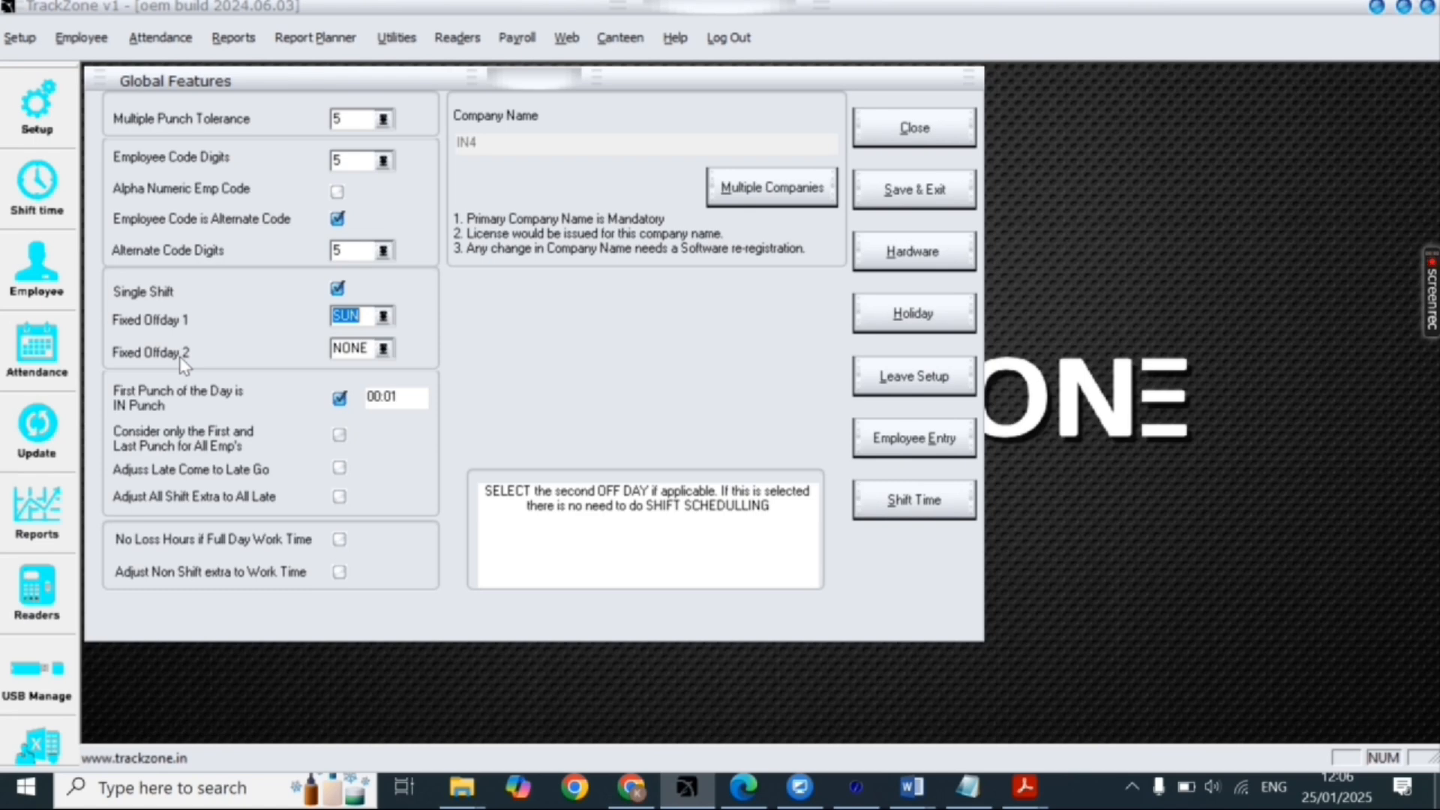
click(384, 349)
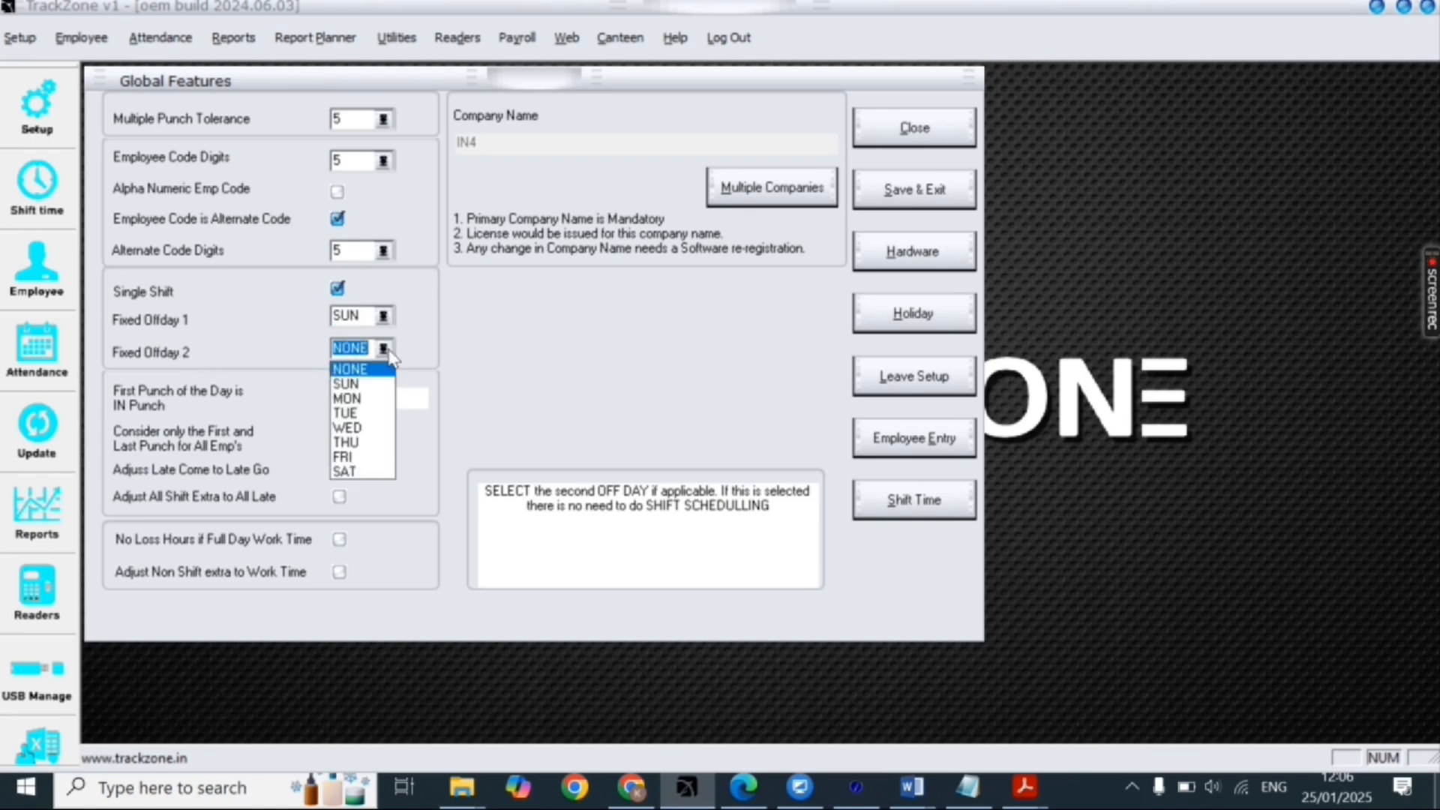
click(347, 471)
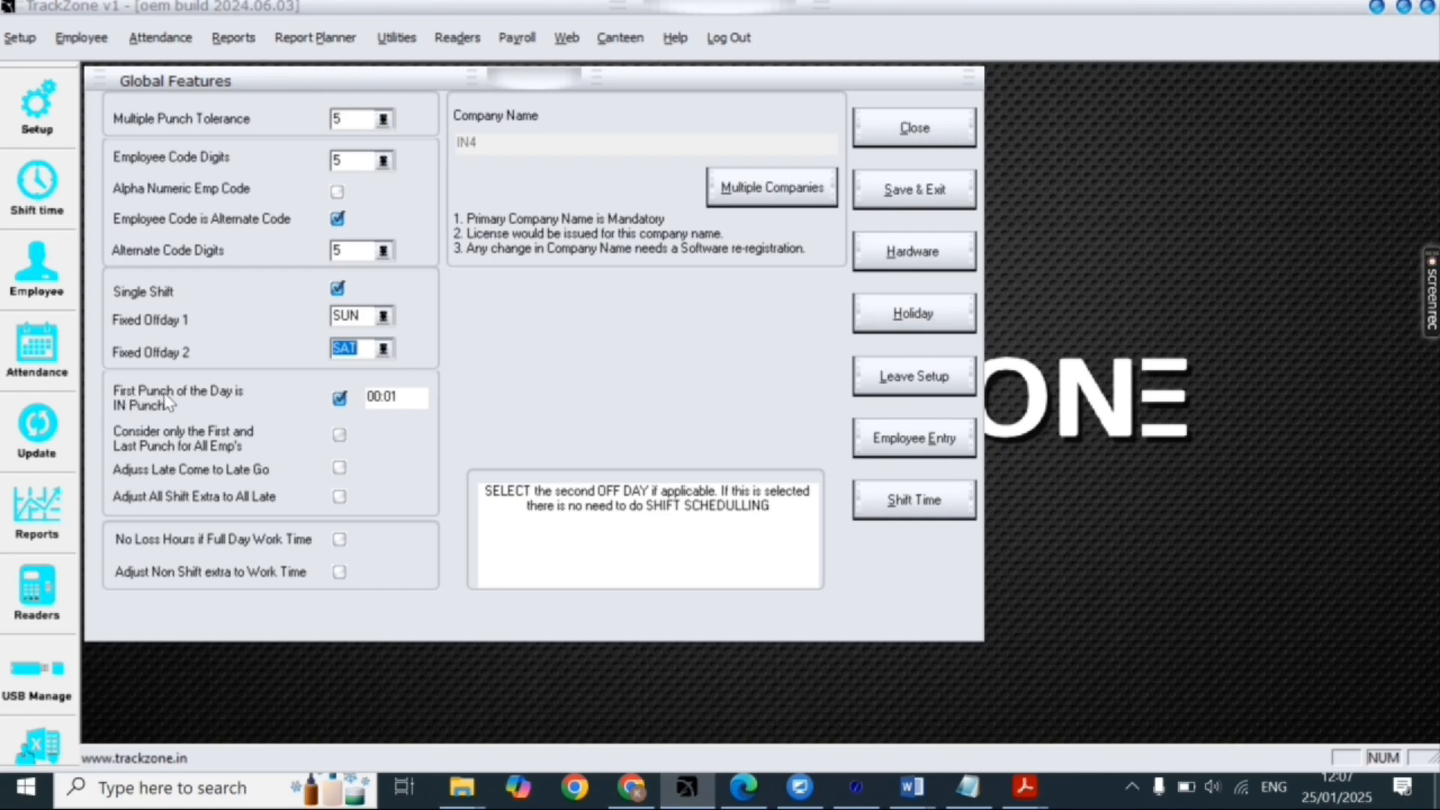
- Set the start time for First Punch of the Day is IN Punch to 08:00 and review the remaining options' help texts
mouse_move(147, 397)
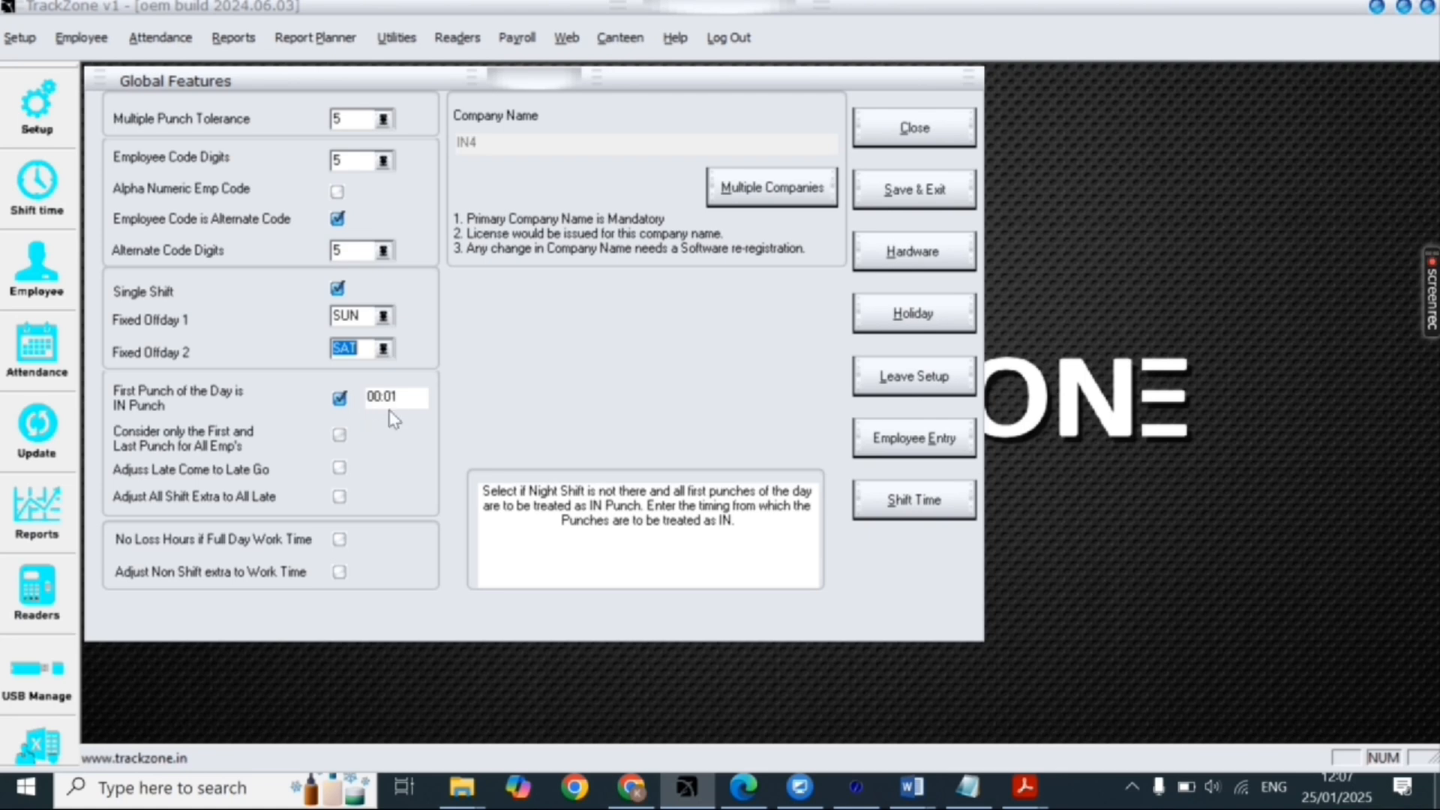
click(405, 396)
text(08:00)
mouse_move(242, 484)
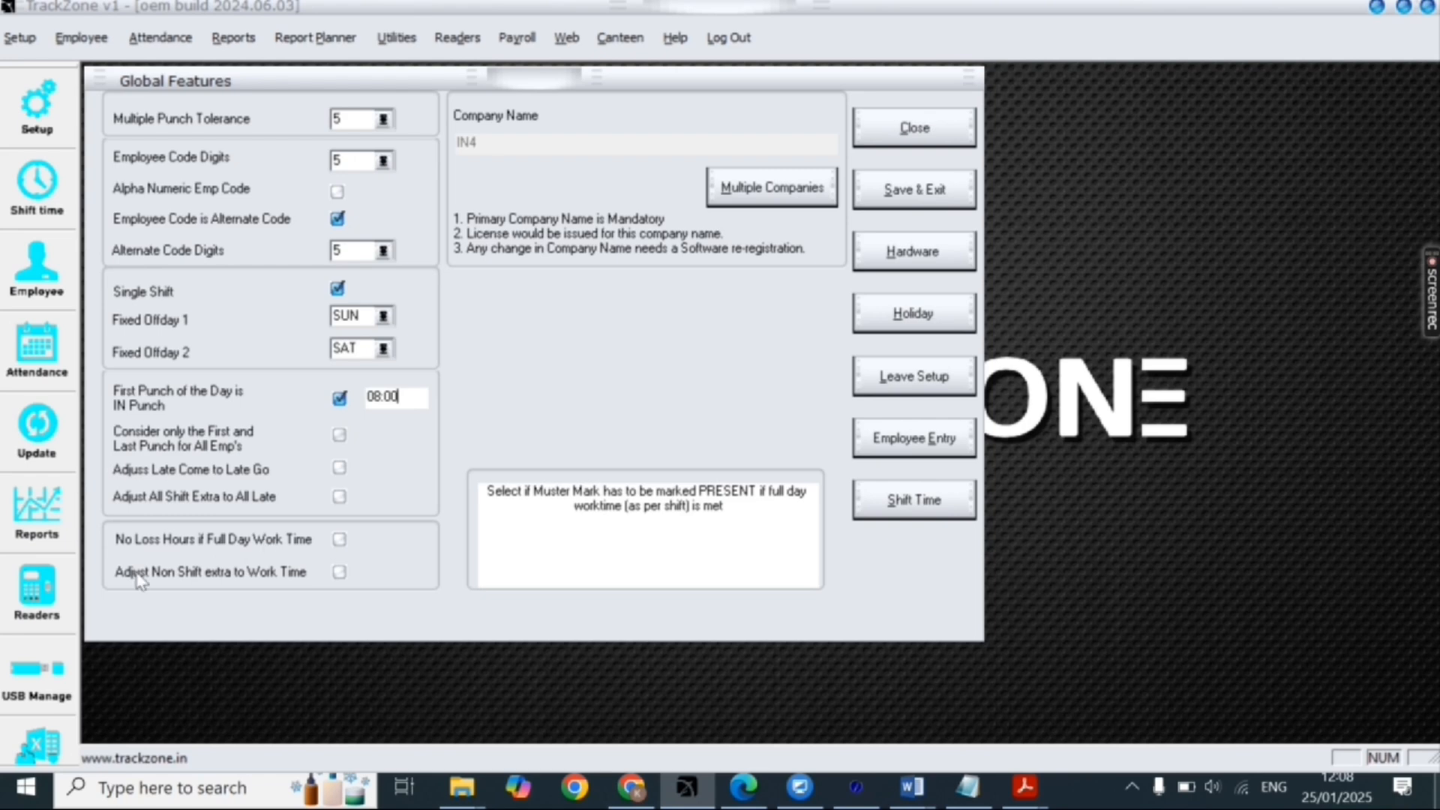
mouse_move(233, 581)
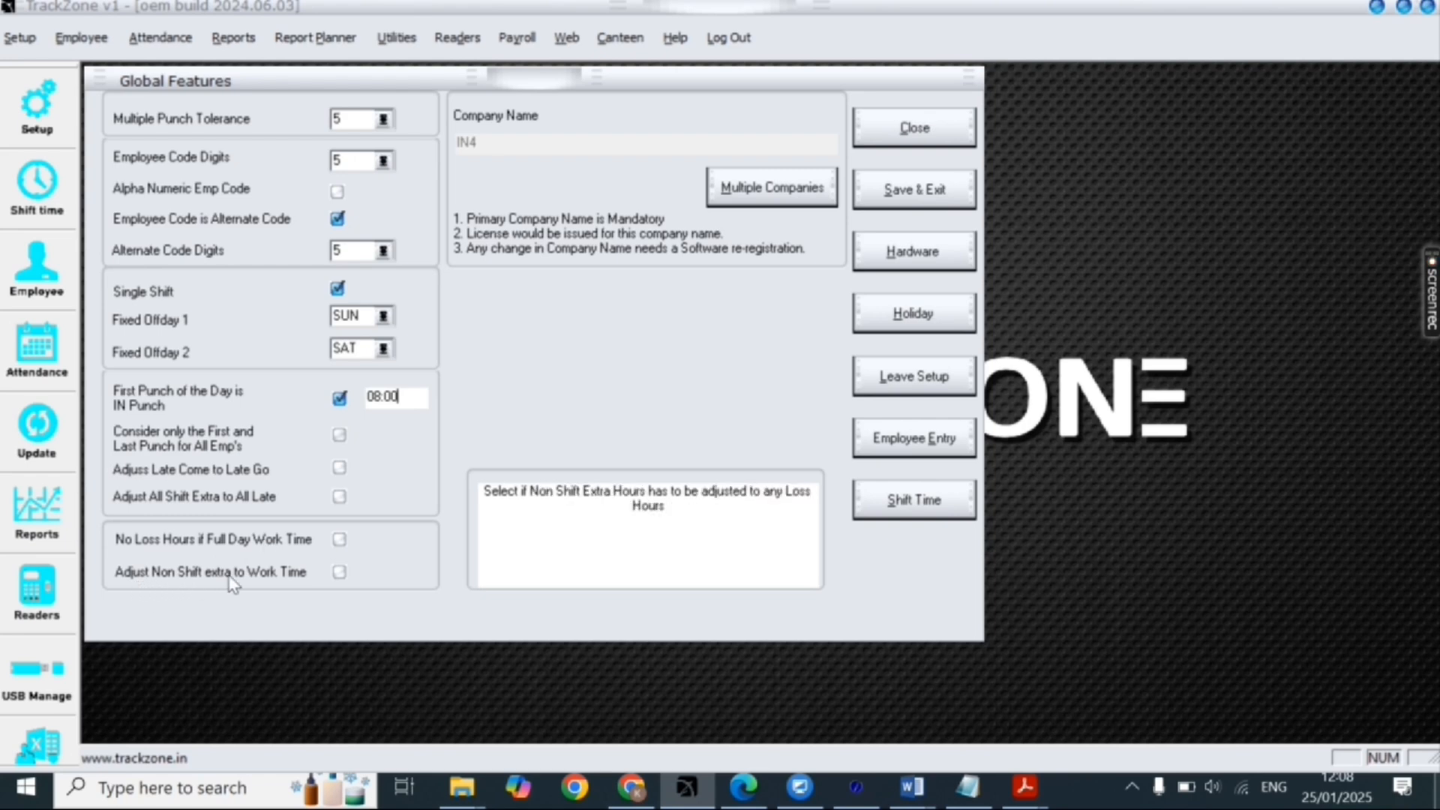